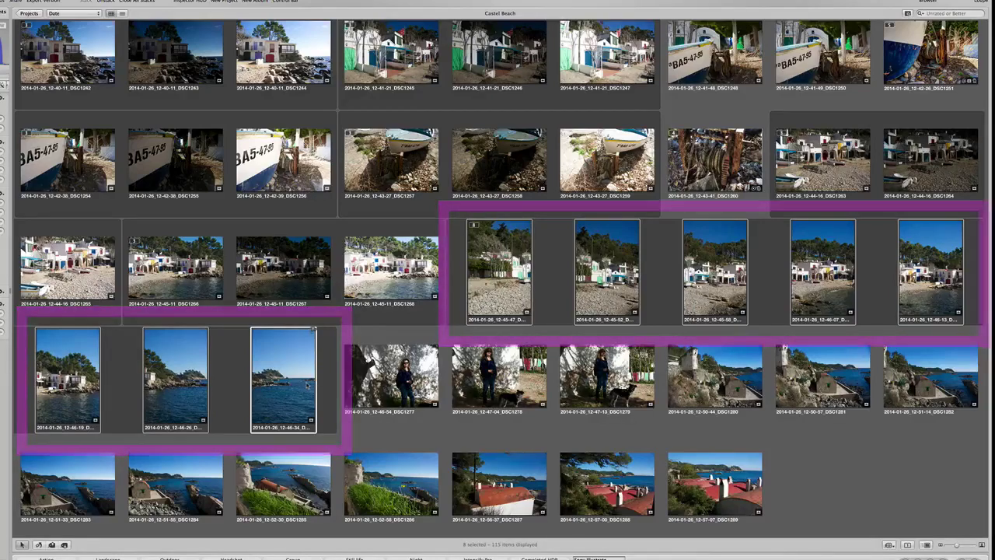
# - Bring up the Export options (Versions, Originals, Metadata) for the eight selected beach photos
pyautogui.rightClick(310, 342)
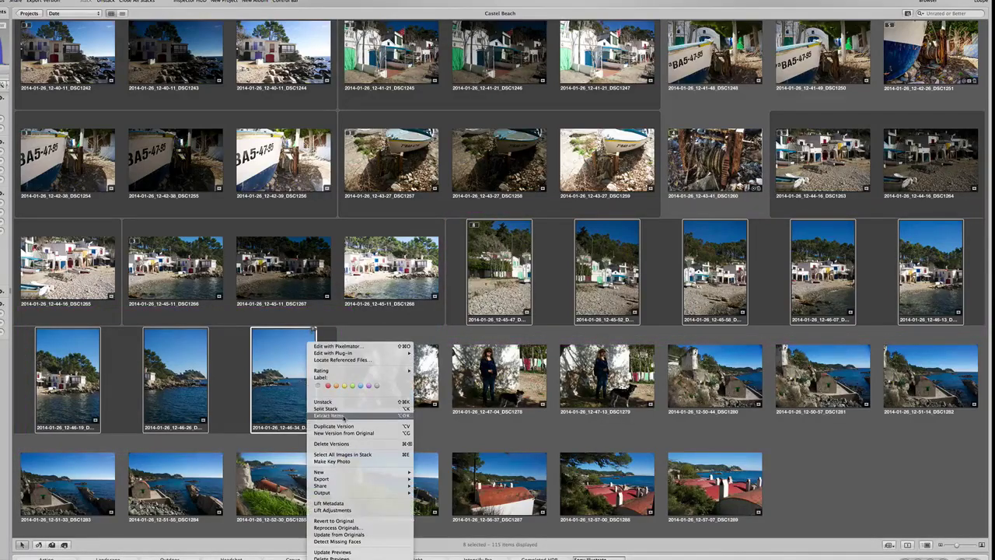
pyautogui.moveTo(358, 461)
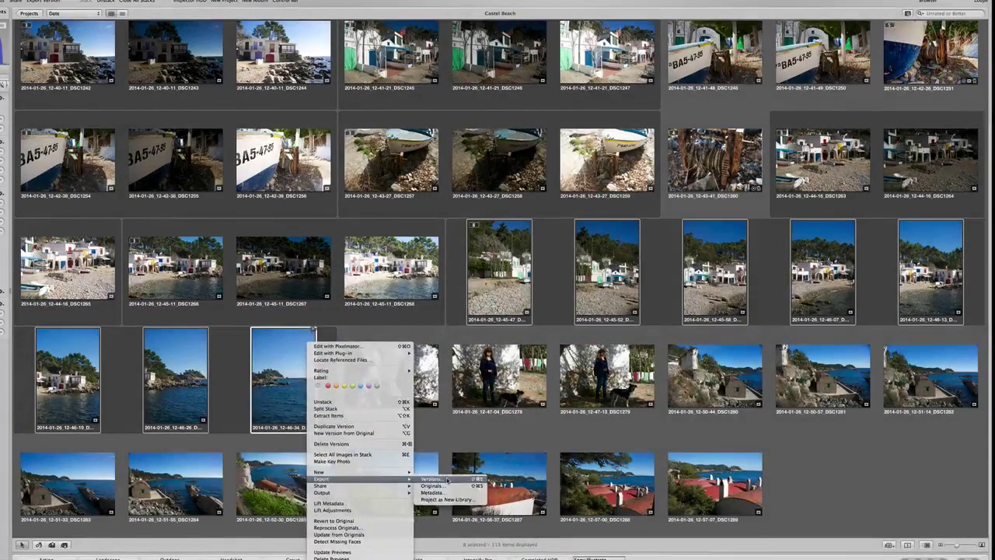
# - Export the eight photos as Versions using the JPEG – Original Size preset and Current Version Name naming
pyautogui.click(447, 480)
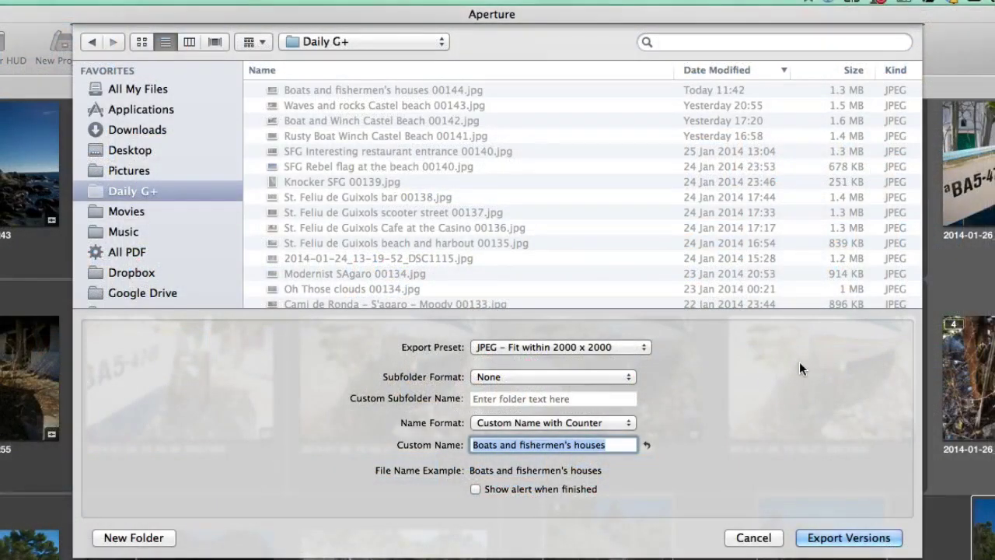
pyautogui.click(613, 348)
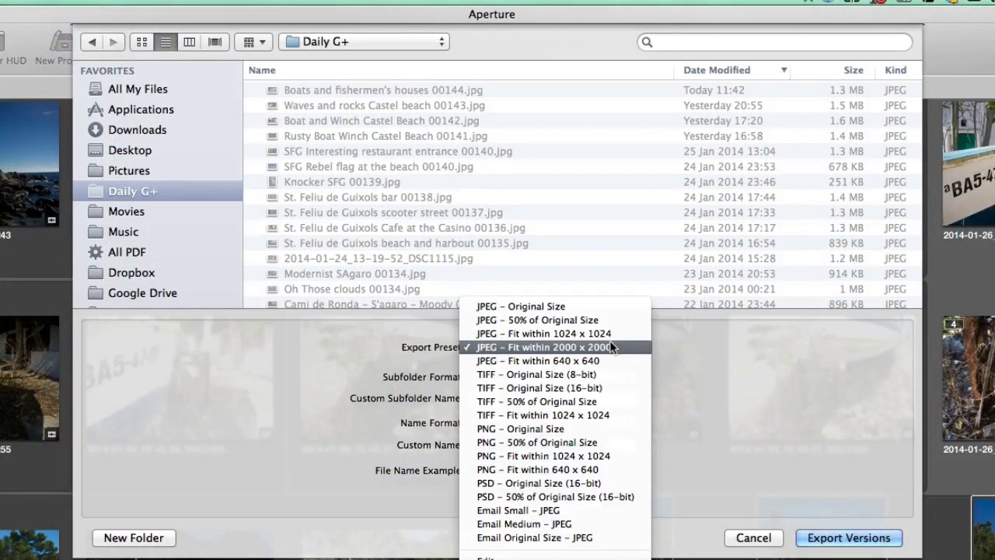
pyautogui.click(587, 308)
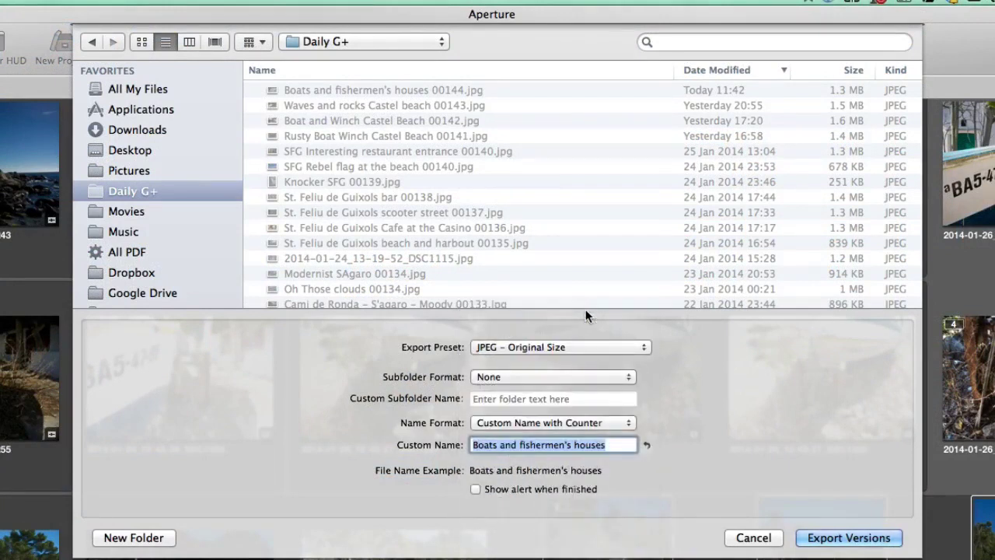
pyautogui.click(606, 422)
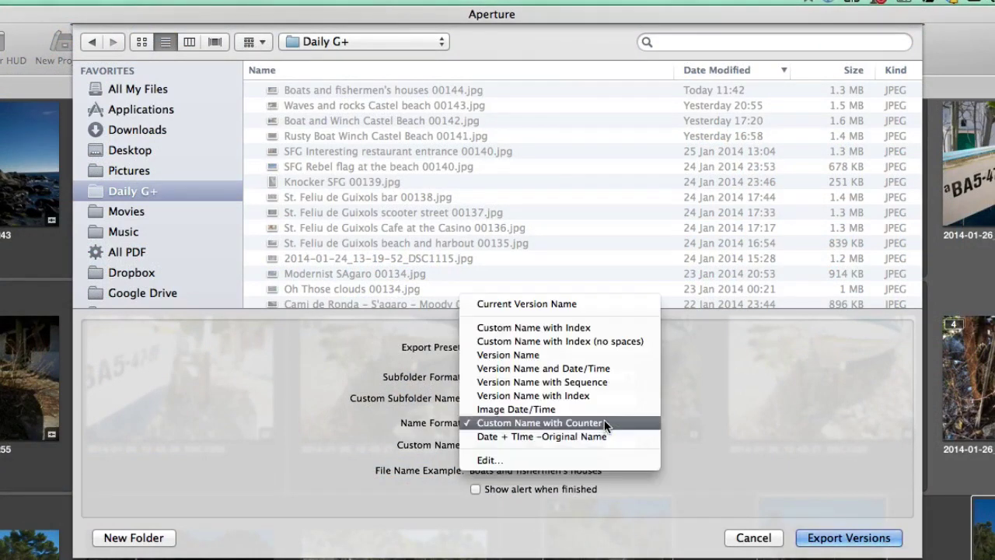
pyautogui.click(577, 306)
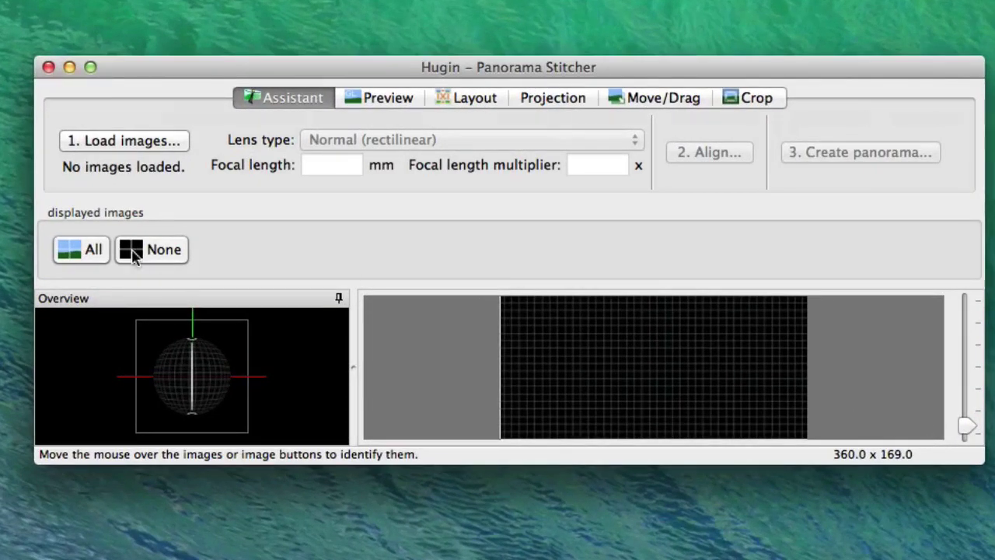
# - Load the eight DSC JPEGs from Daily G+ into Hugin and review the lens type choices
pyautogui.click(129, 147)
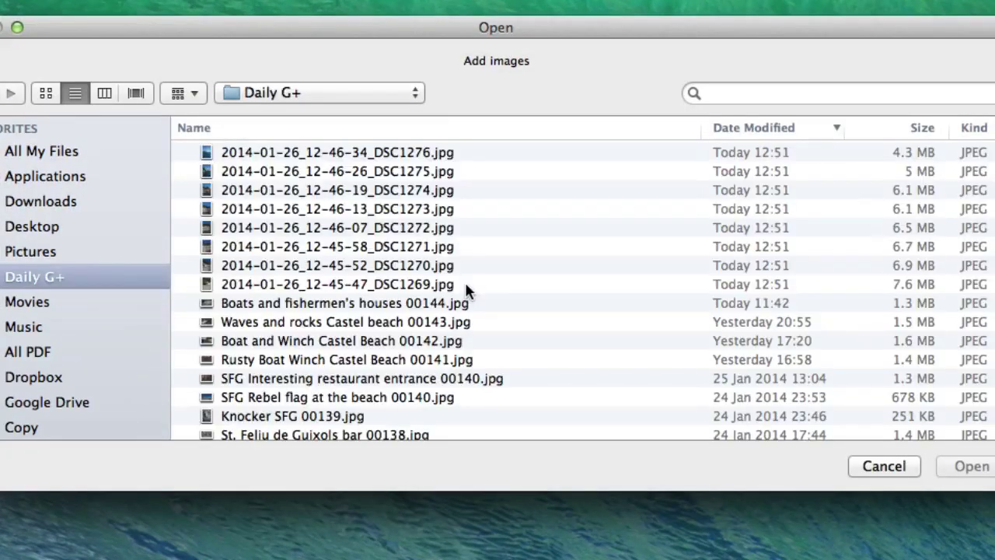
pyautogui.click(466, 286)
pyautogui.click(970, 467)
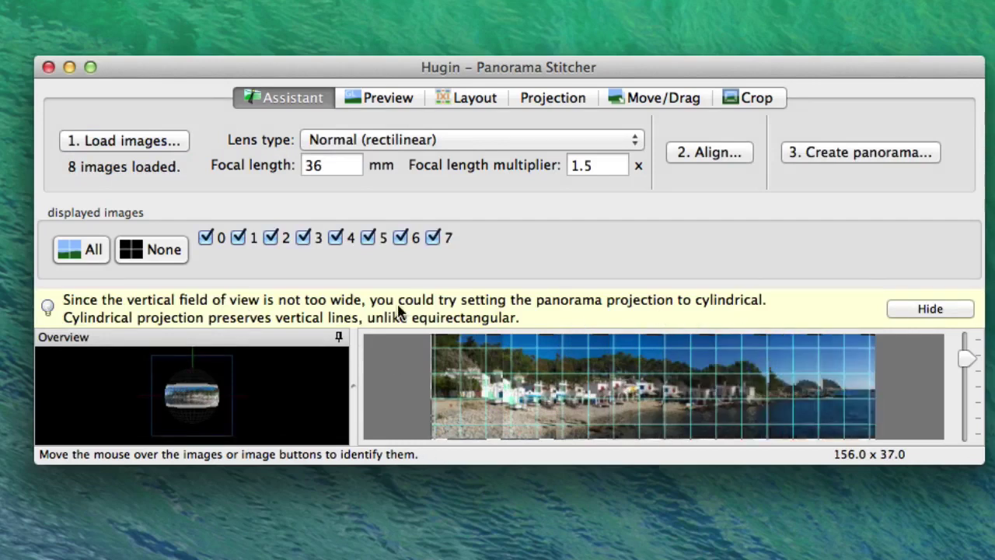
pyautogui.click(473, 139)
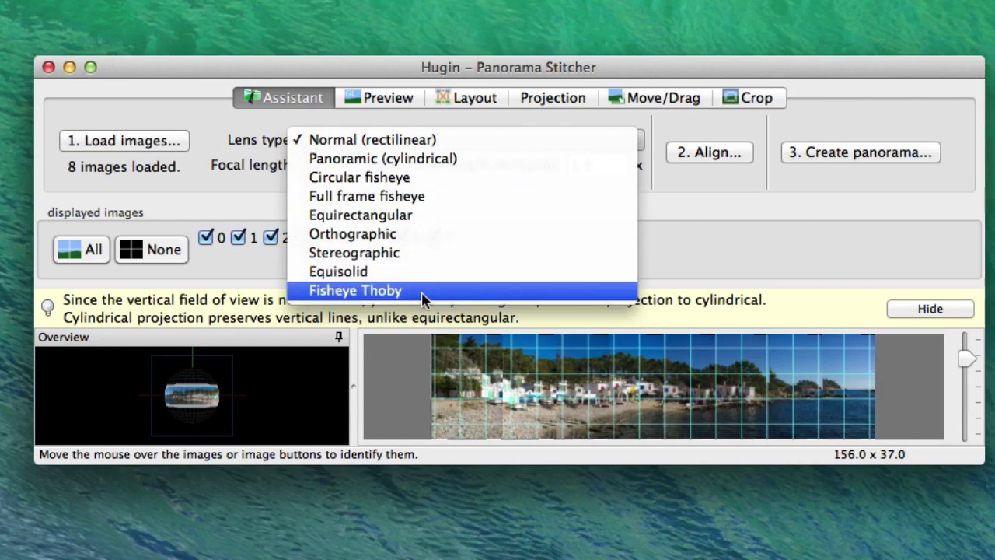
# - Auto-align the images with a Normal (rectilinear) lens, then review the Preview, Layout, Projection and Move/Drag tabs
pyautogui.click(476, 142)
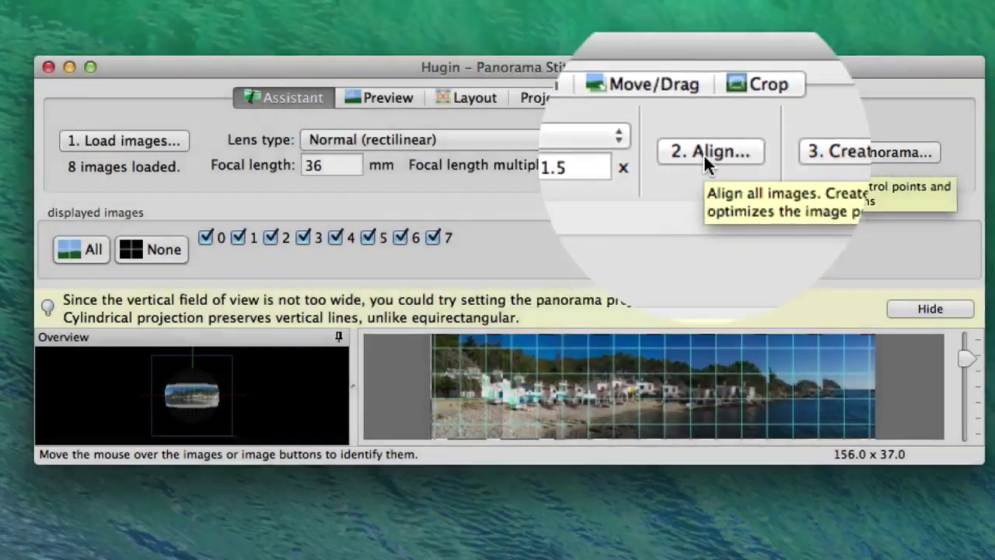
pyautogui.click(703, 153)
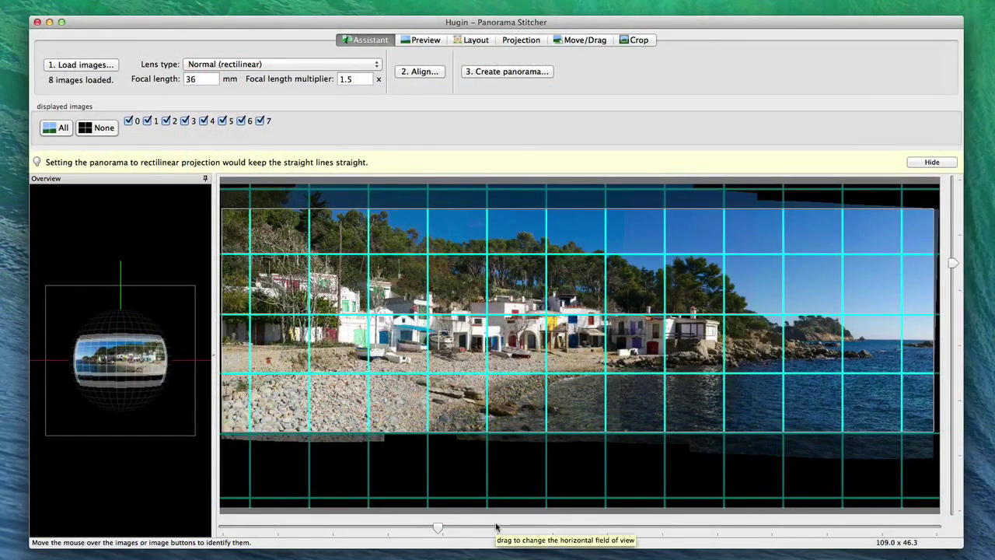
pyautogui.click(421, 40)
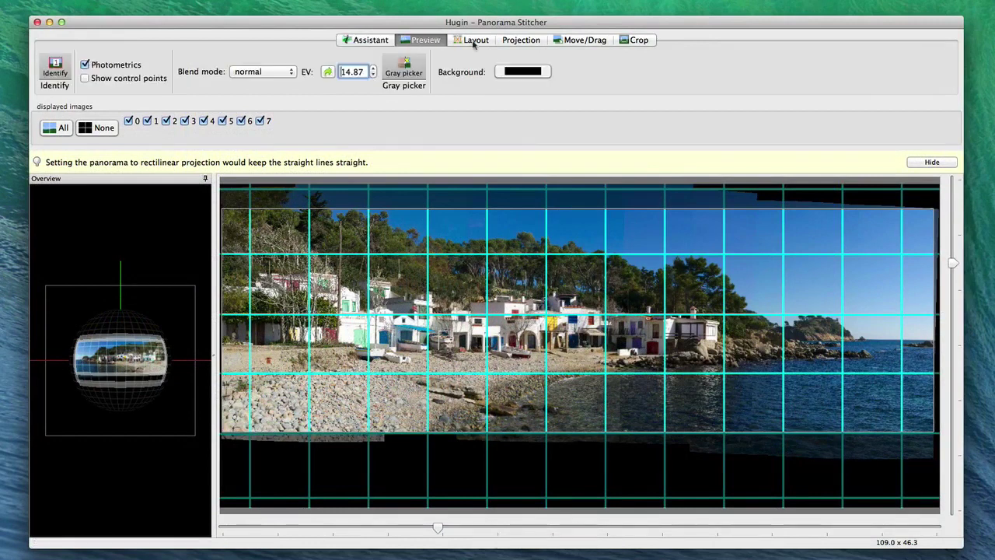
pyautogui.click(472, 39)
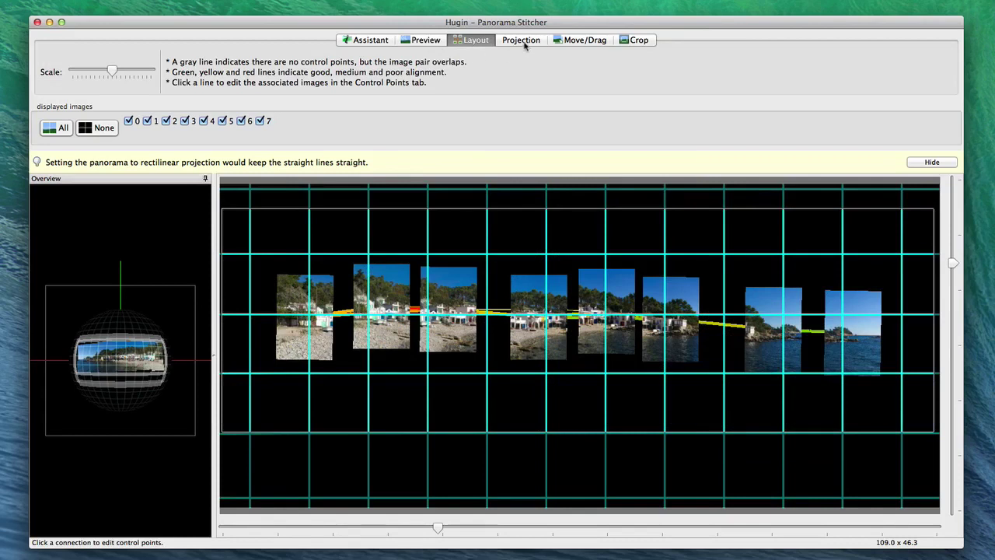
pyautogui.click(522, 40)
pyautogui.click(583, 40)
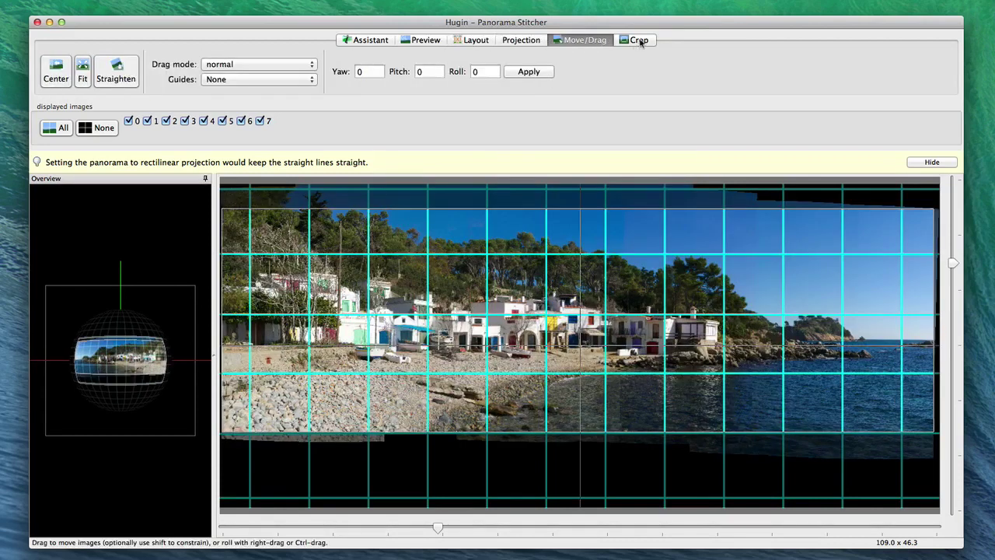
# - Check the Crop tab's left/top/right/bottom bounds, then return to the Assistant tab
pyautogui.click(639, 41)
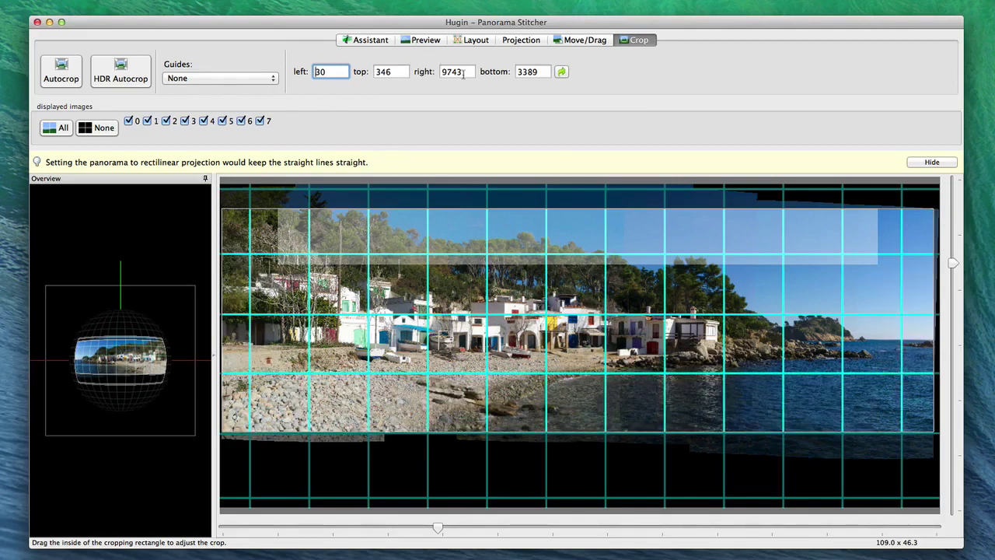
pyautogui.press('super+1')
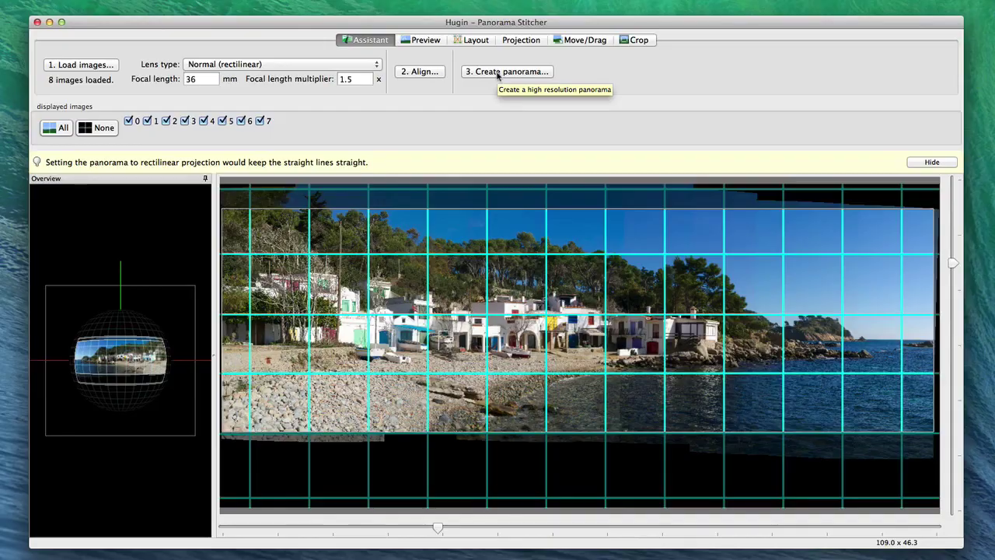
# - Change the output LDR format from TIFF to JPEG and raise its quality to 100
pyautogui.click(497, 75)
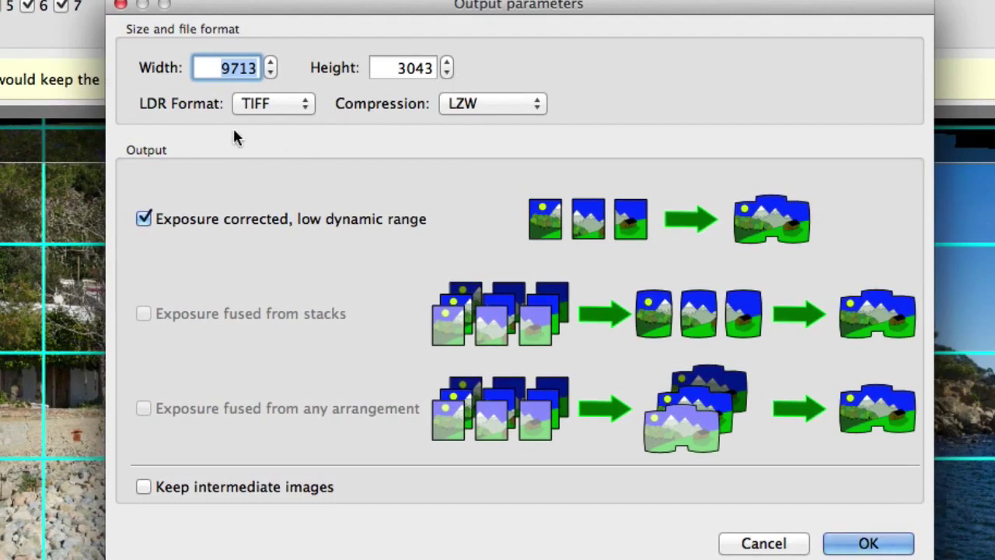
pyautogui.click(297, 103)
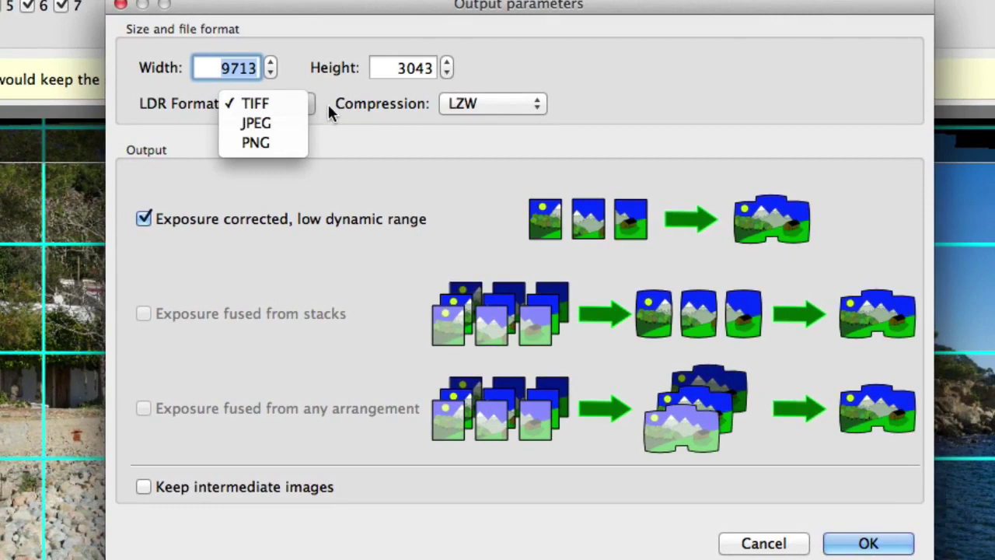
pyautogui.click(277, 124)
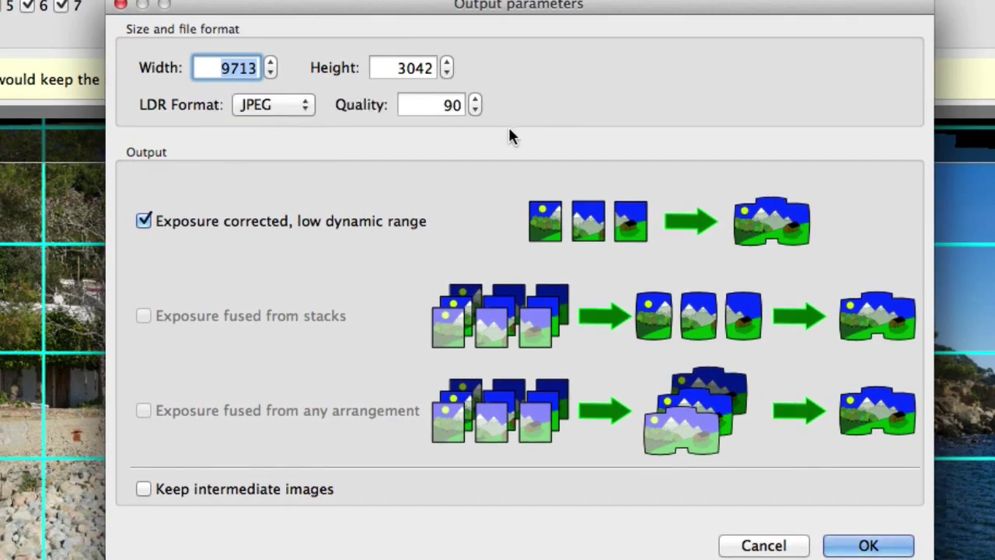
pyautogui.click(475, 100)
pyautogui.moveTo(476, 103); pyautogui.dragTo(475, 102)
# - Name the project file Castel Beach and tag it panorama
pyautogui.click(883, 546)
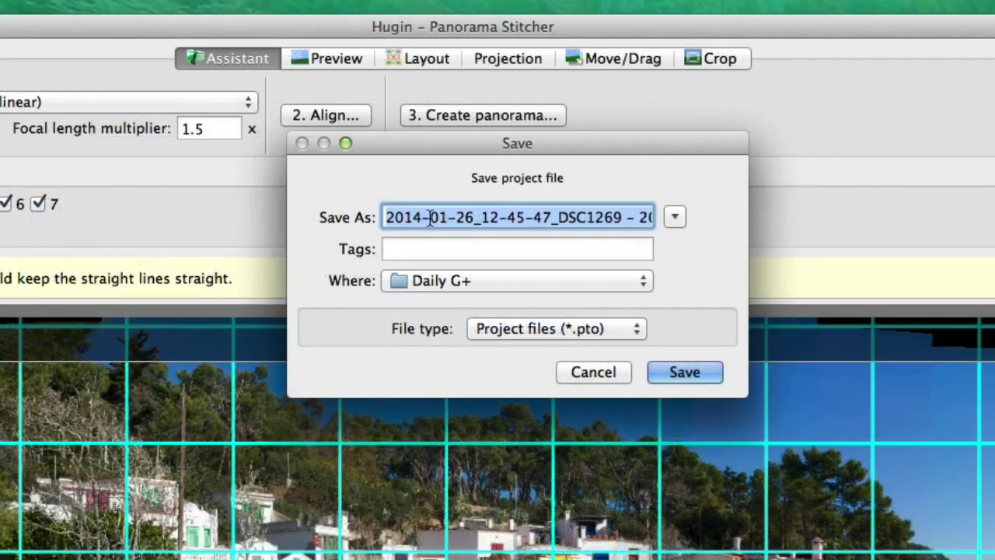
pyautogui.write('Cas')
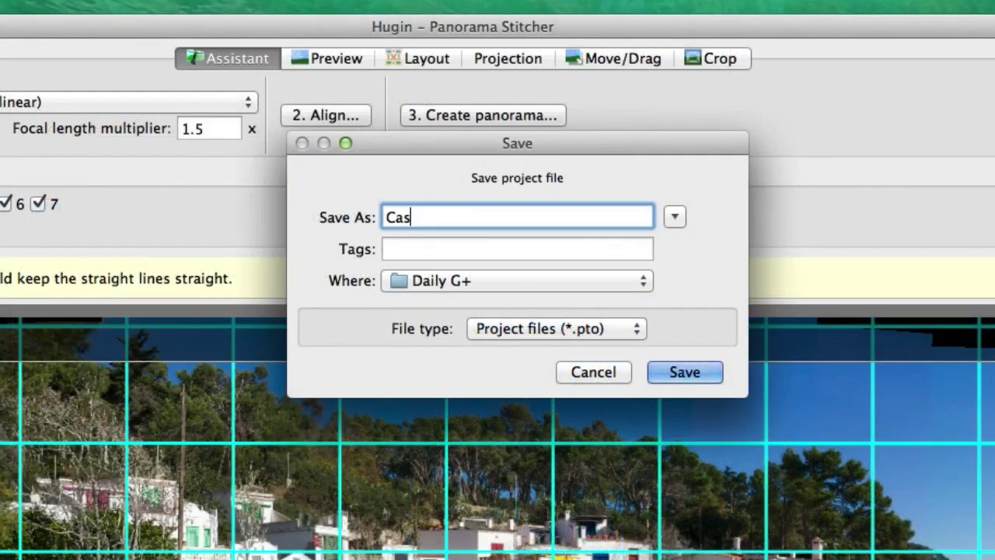
pyautogui.write('tel')
pyautogui.write(' Beach')
pyautogui.click(474, 249)
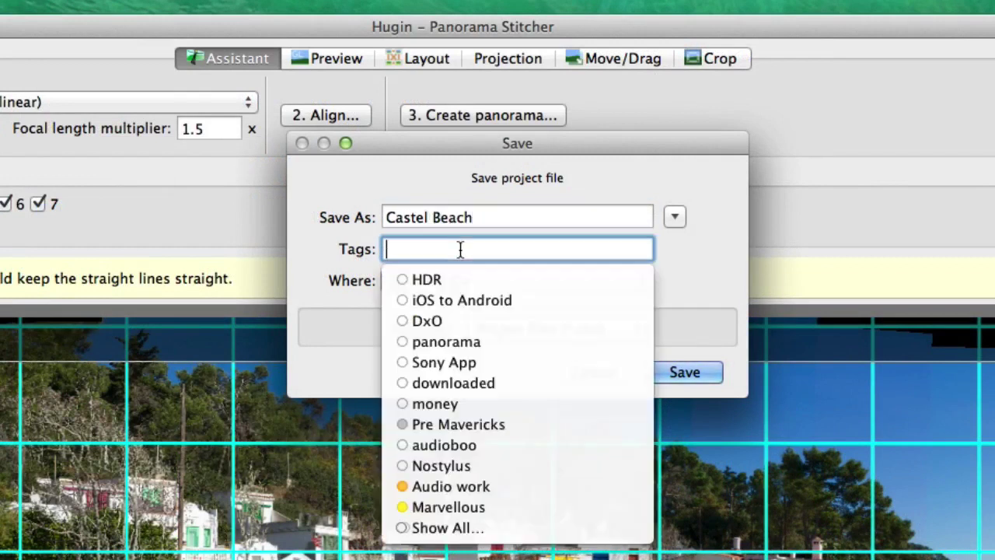
pyautogui.click(502, 343)
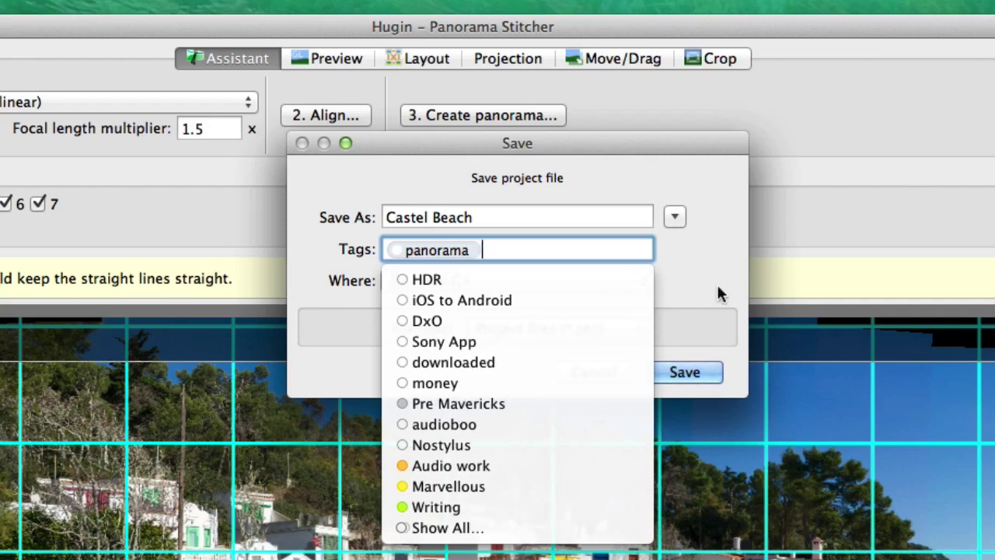
pyautogui.click(697, 265)
# - Save the project into Hugin Panos and set the output prefix to Castel beach walk
pyautogui.click(674, 217)
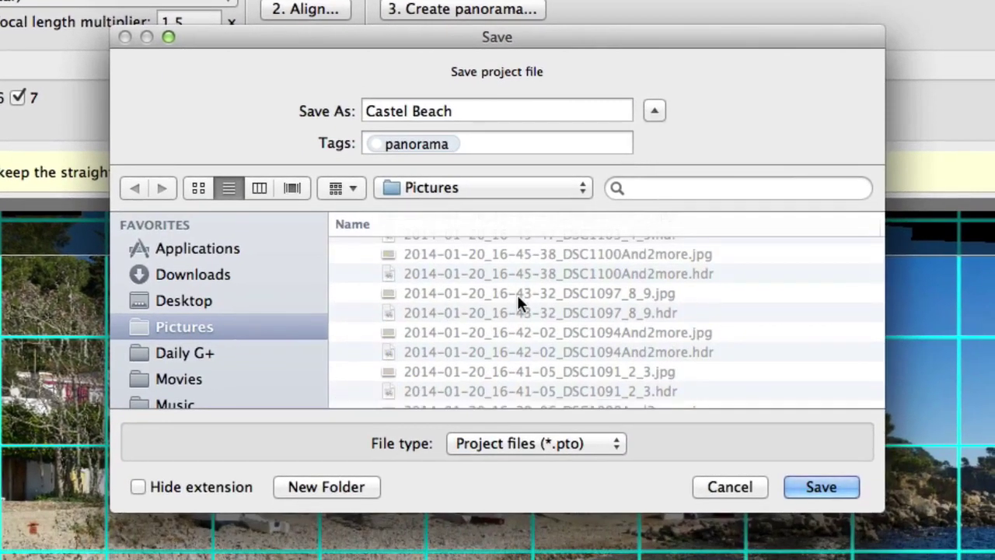
pyautogui.scroll(5, 518, 298)
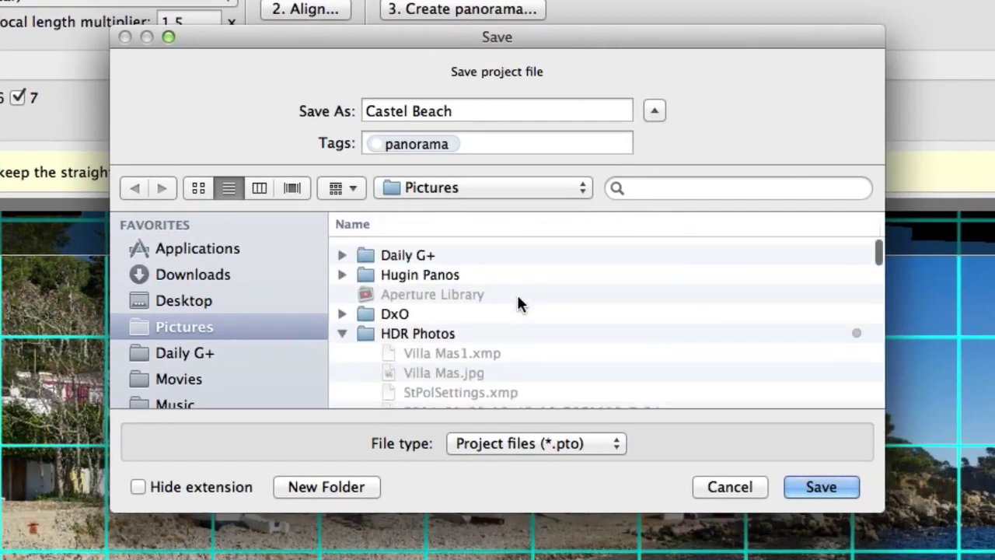
pyautogui.click(367, 266)
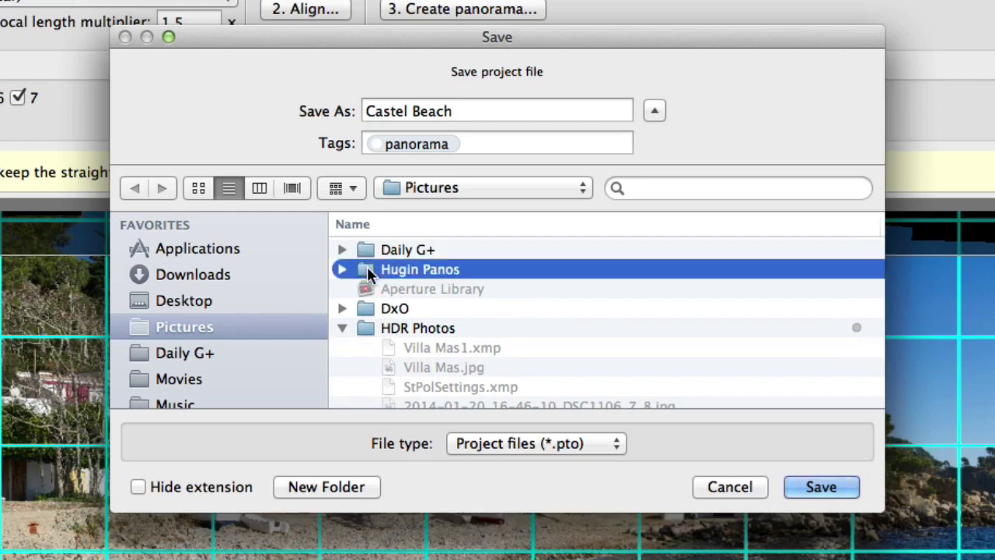
pyautogui.click(822, 485)
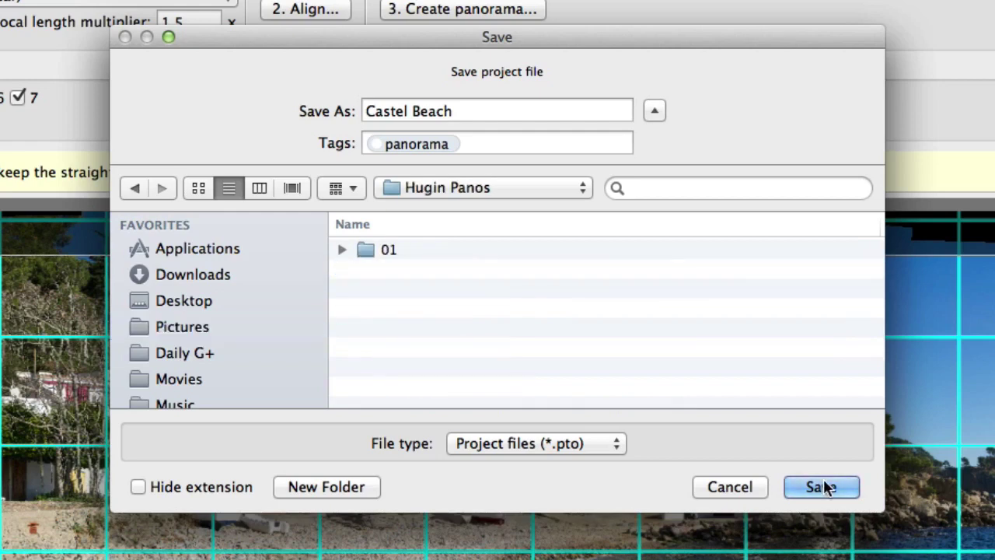
pyautogui.click(822, 486)
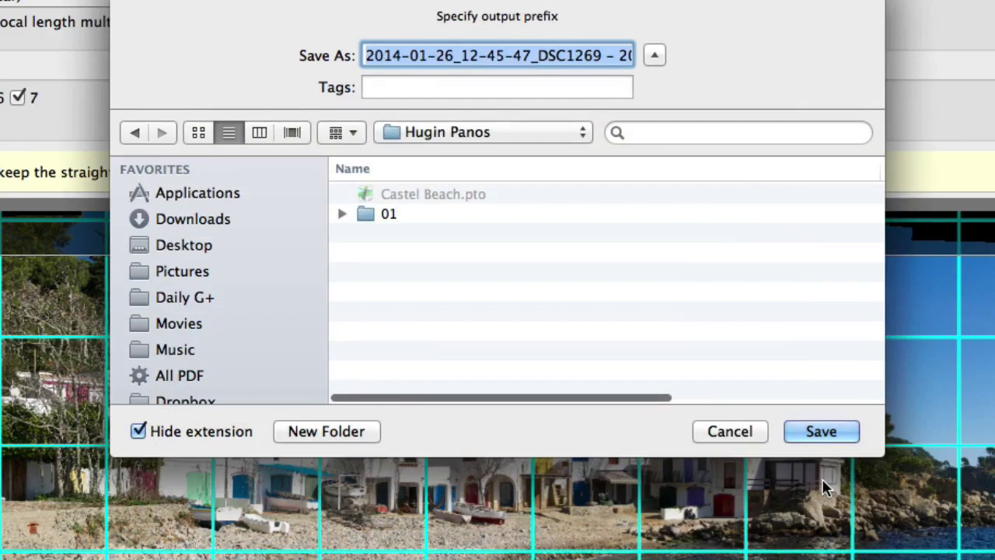
pyautogui.write('Cas')
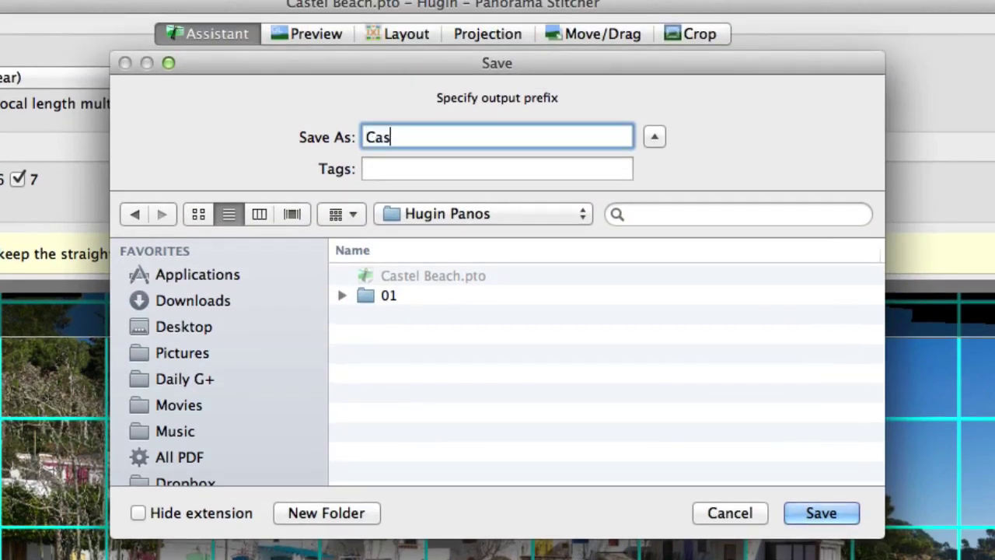
pyautogui.write('twel')
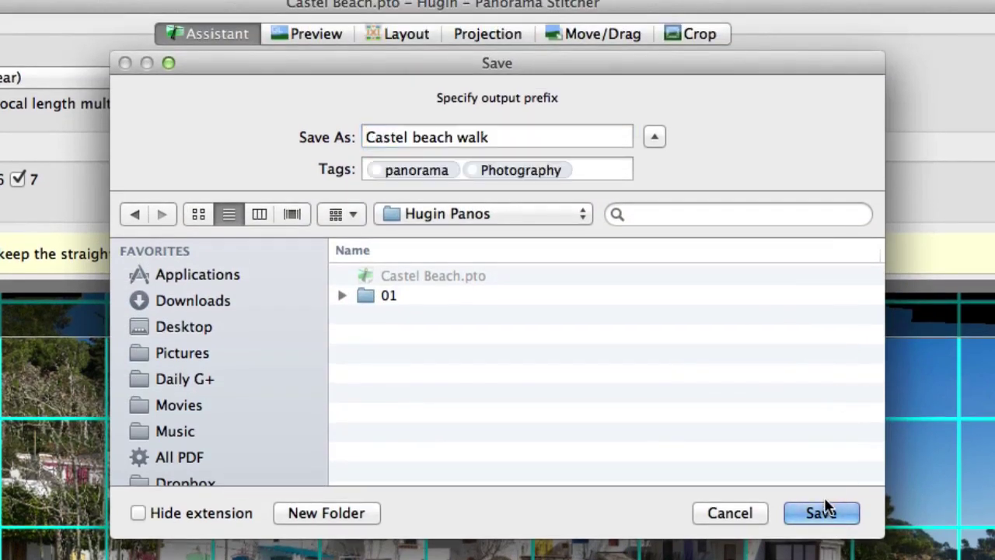
pyautogui.click(822, 514)
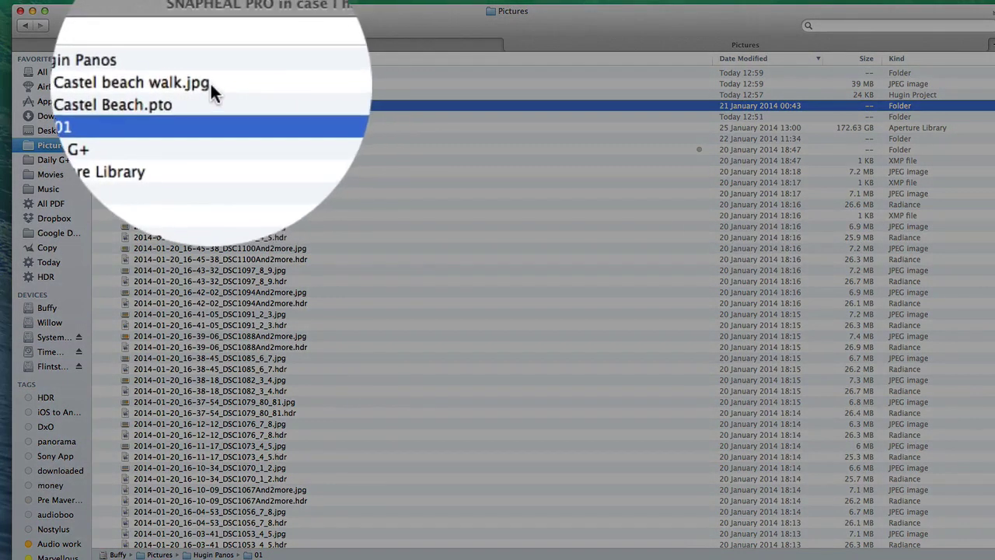
# - Quick Look the finished Castel beach walk.jpg panorama in Hugin Panos
pyautogui.click(210, 83)
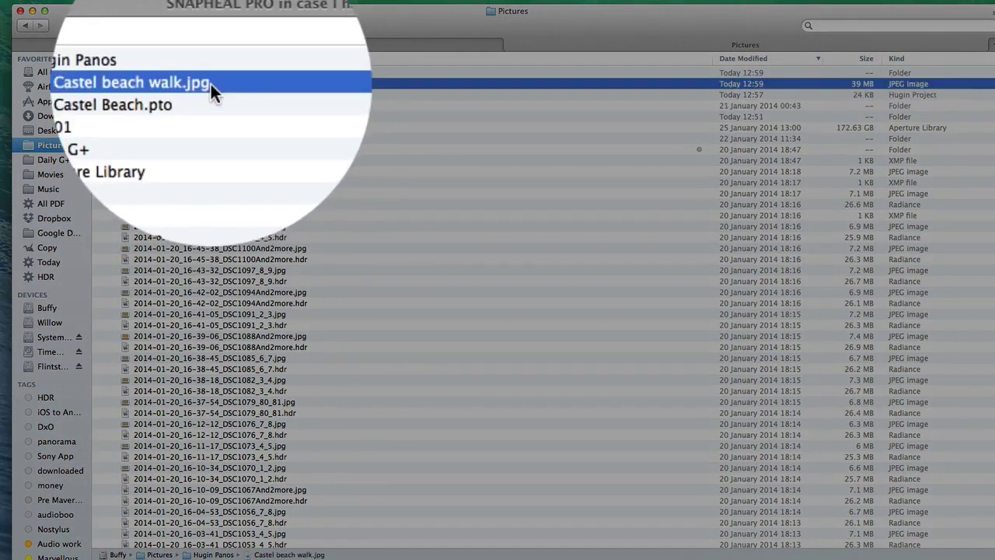
pyautogui.press('space')
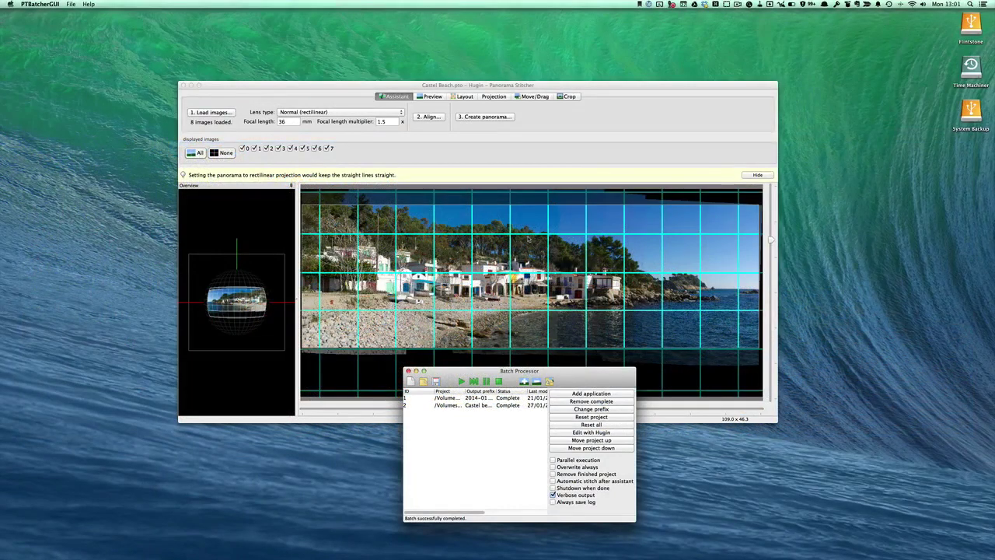
# - Return to the Hugin project and review lens types such as Panoramic (cylindrical)
pyautogui.click(553, 123)
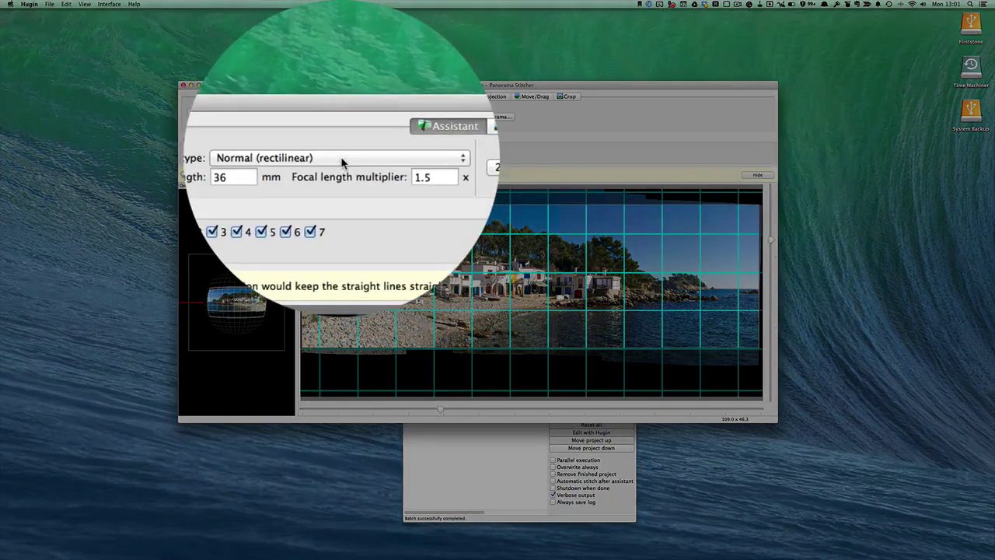
pyautogui.click(342, 148)
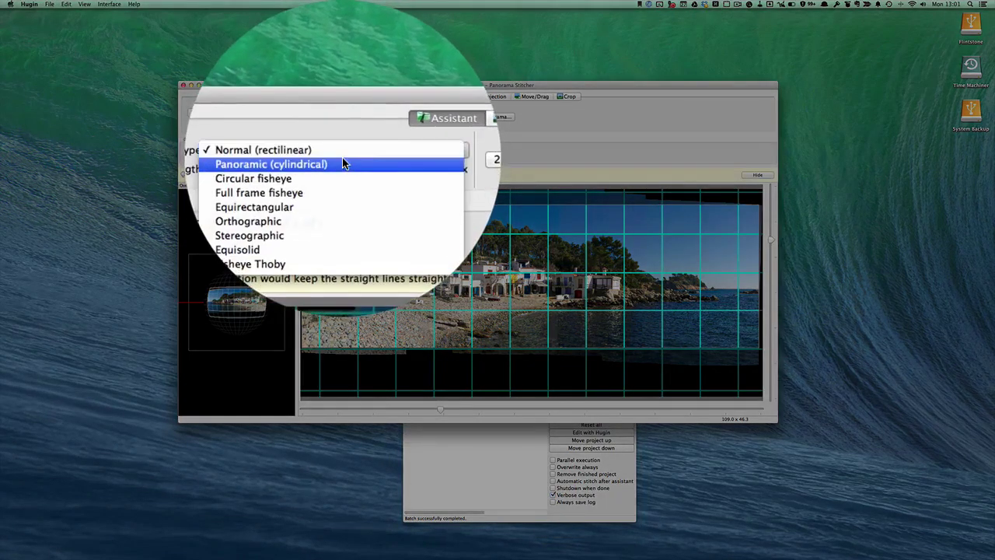